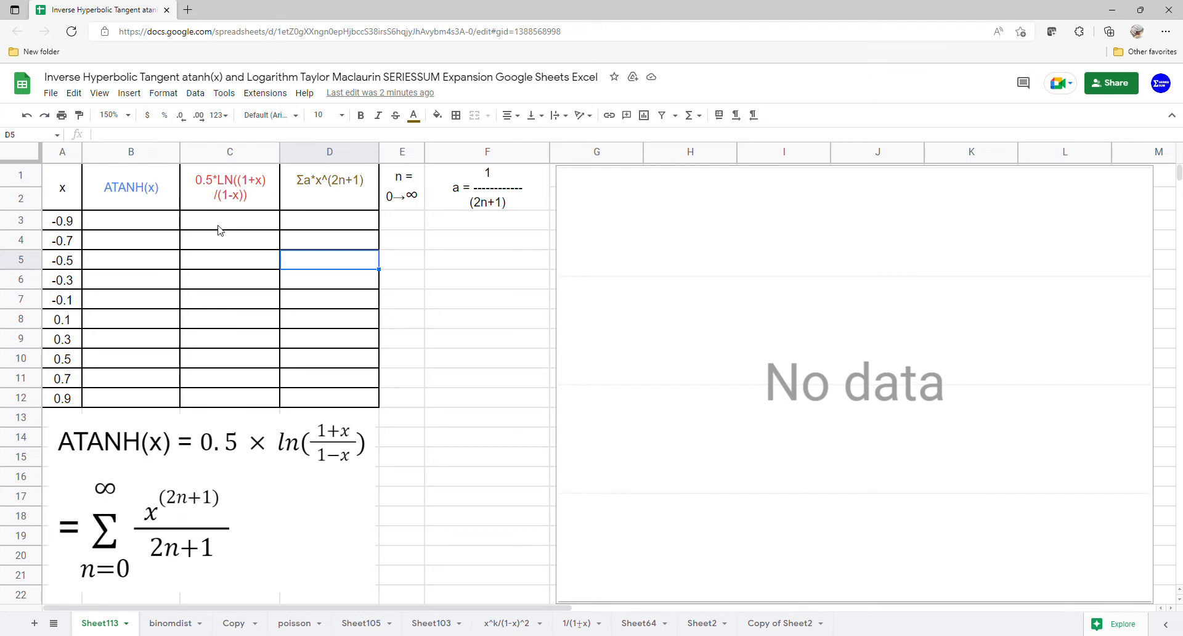
Fill the ATANH(x) column from B3 with the array formula =ARRAYFORMULA(ATANH(A3:A12))
{"action": "left_click", "coordinate": [156, 225]}
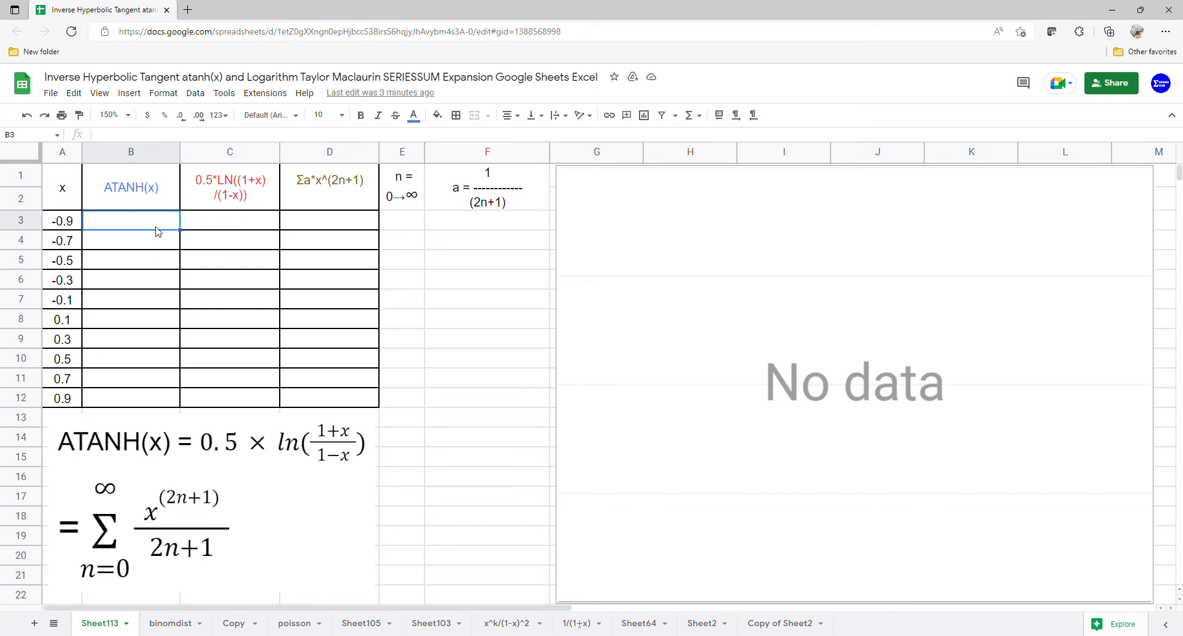
{"action": "type", "text": "="}
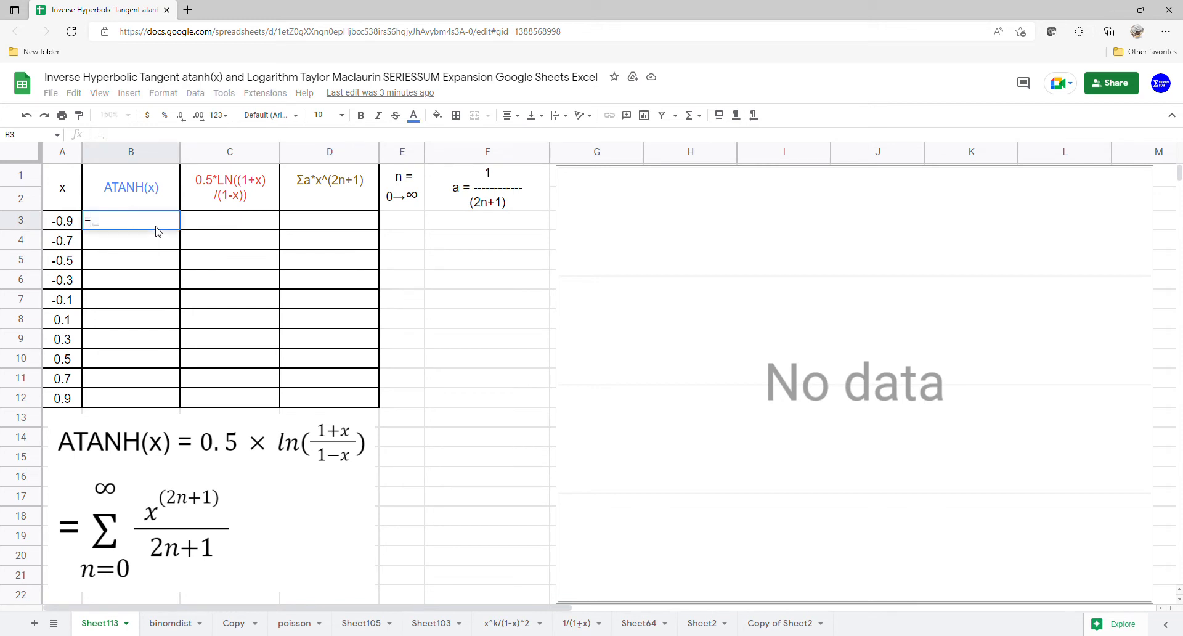
{"action": "type", "text": "arr"}
{"action": "key", "text": "Tab"}
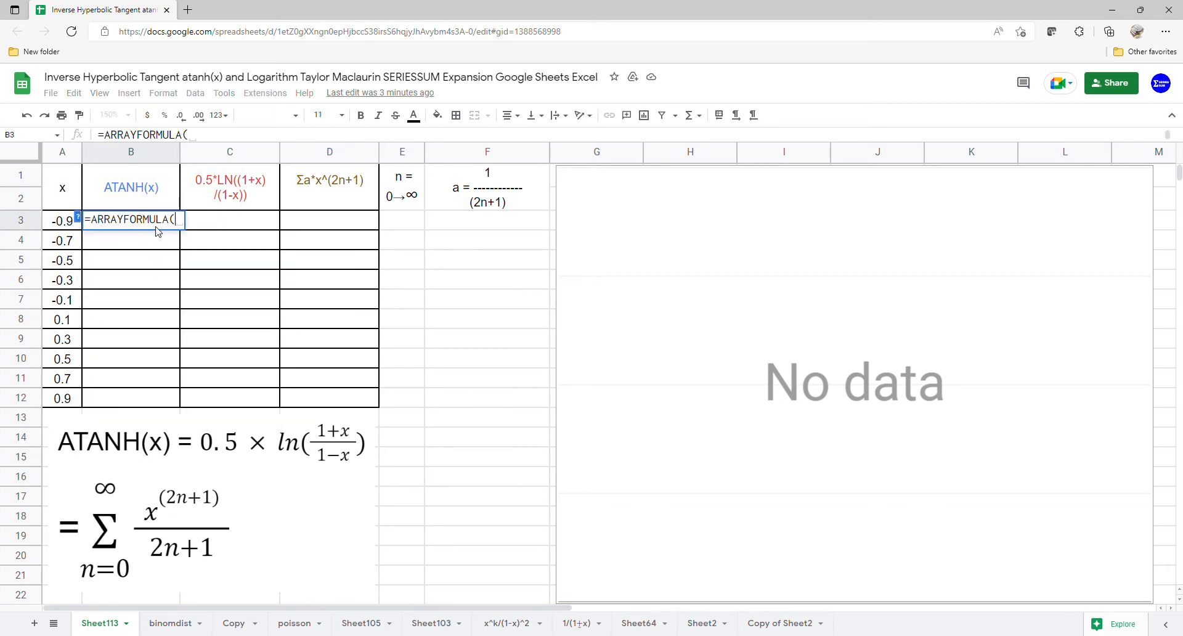
{"action": "type", "text": "atanh"}
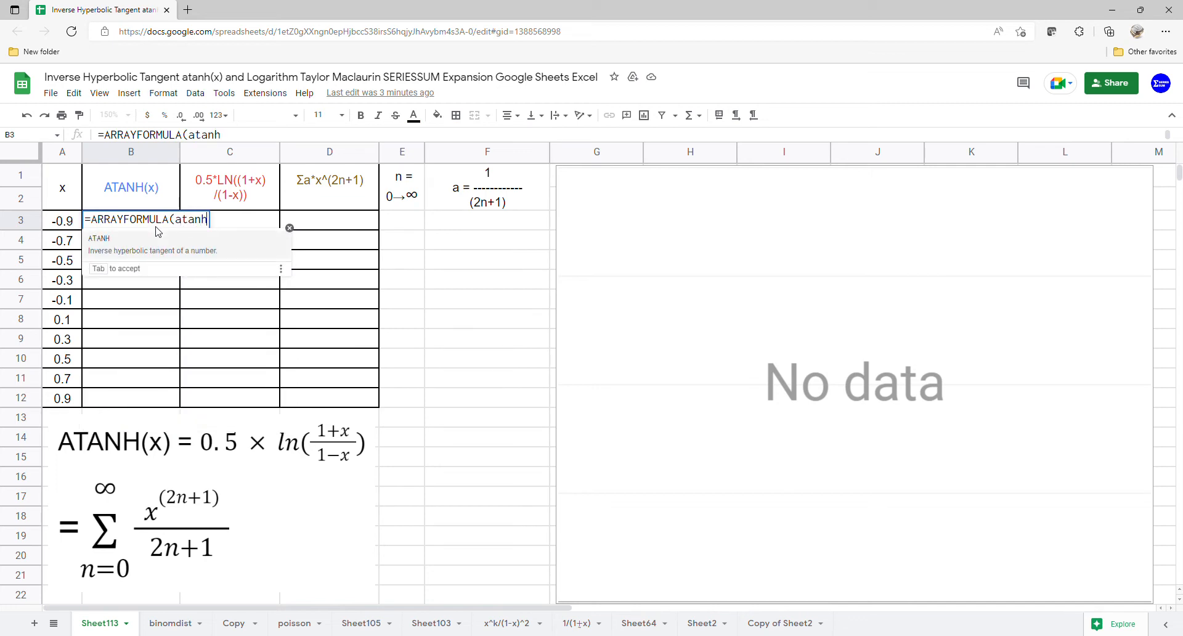
{"action": "key", "text": "Tab"}
{"action": "left_click_drag", "start_coordinate": [62, 220], "coordinate": [58, 390]}
{"action": "key", "text": "Return"}
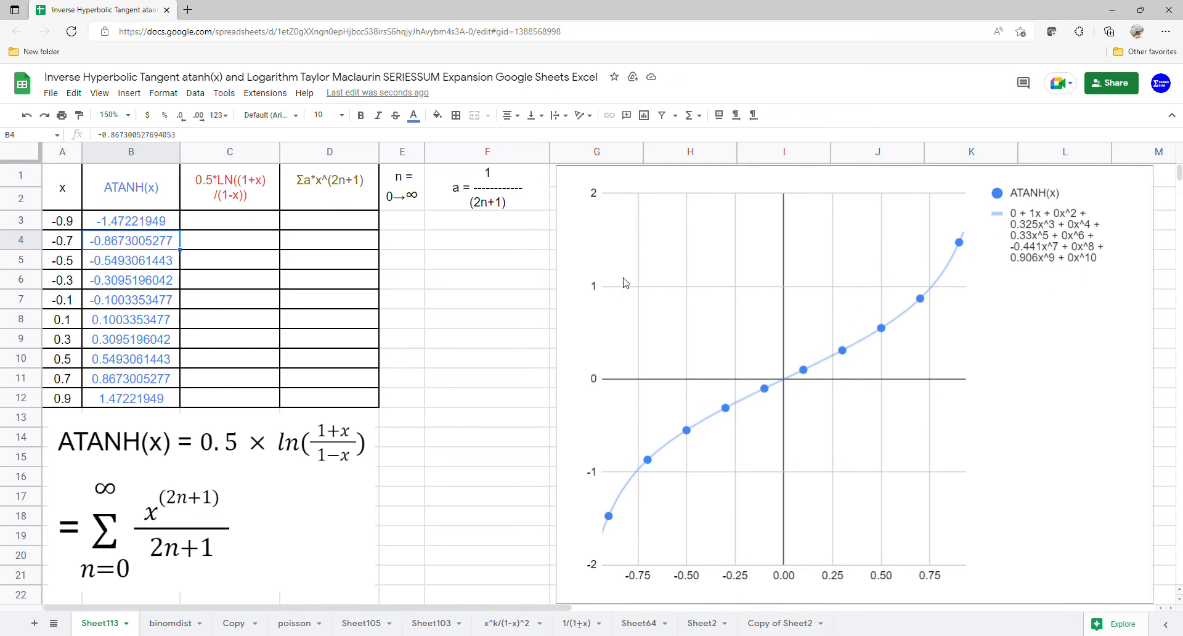
Fill the logarithm column from C3 with the array formula =ARRAYFORMULA(LN((1+A3:A12)))
{"action": "left_click", "coordinate": [259, 224]}
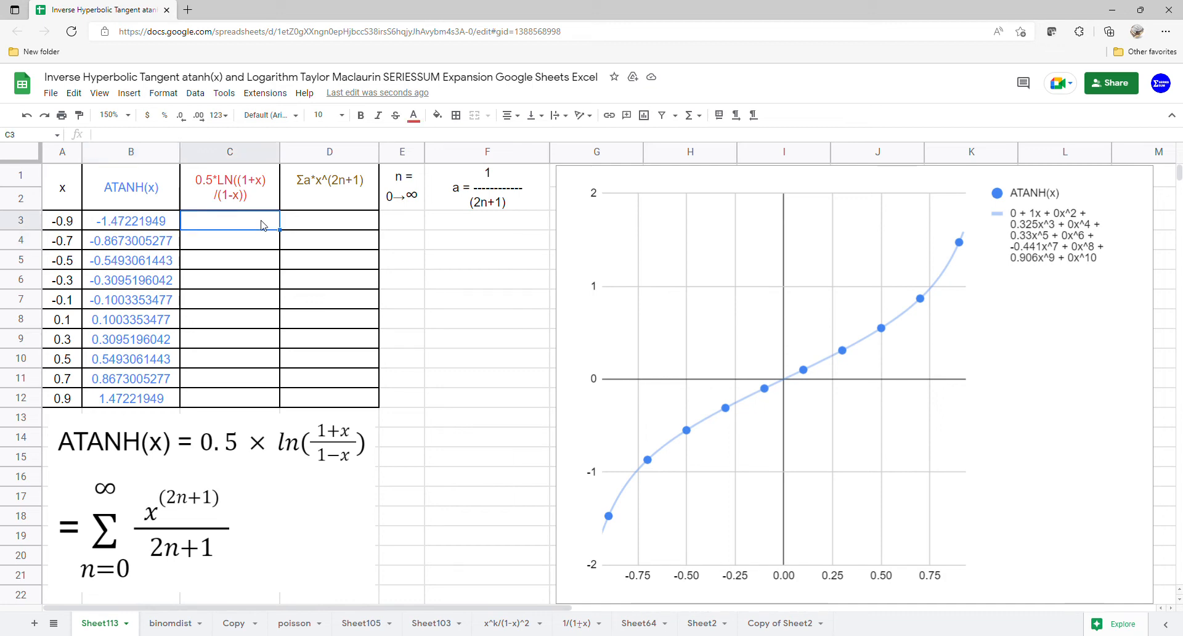
{"action": "type", "text": "="}
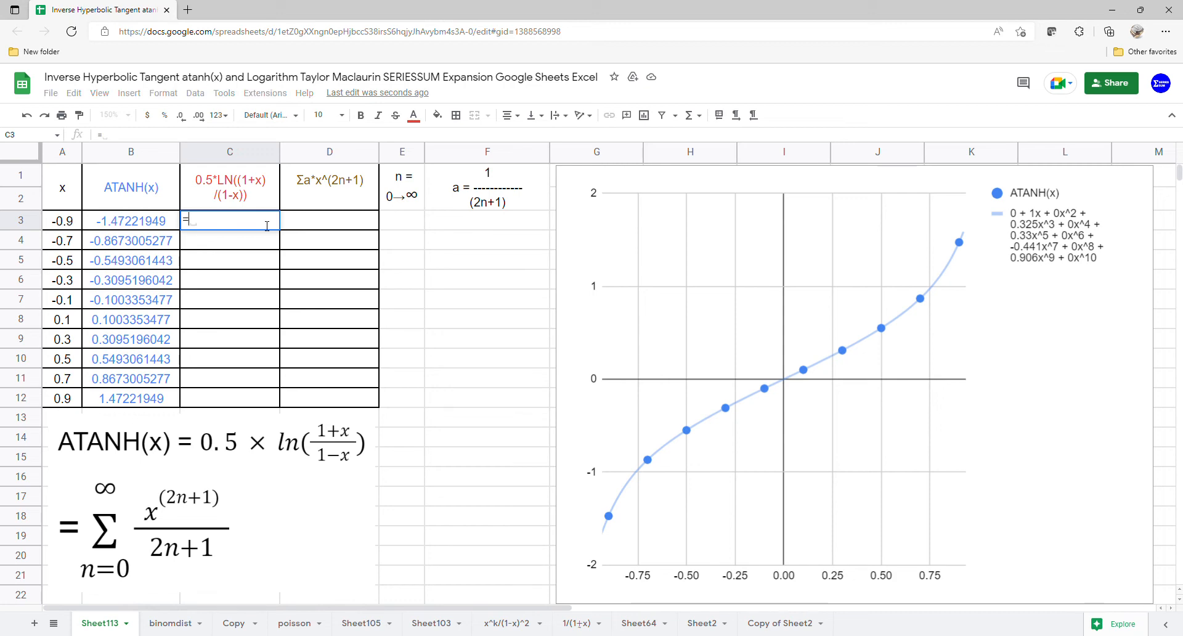
{"action": "type", "text": "arr"}
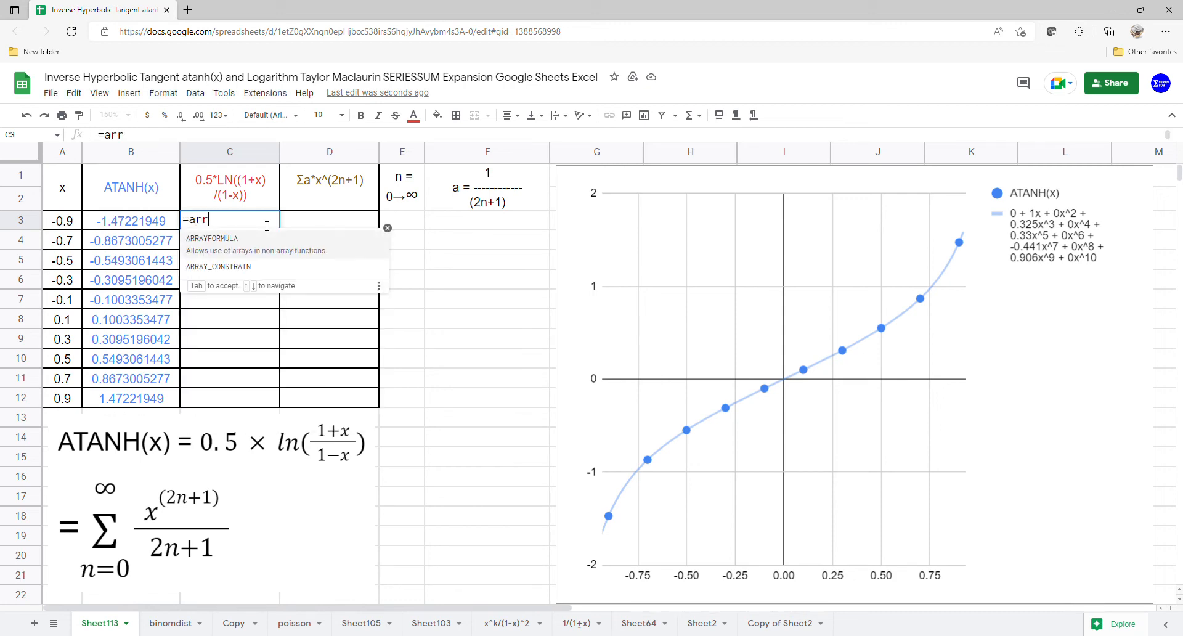
{"action": "key", "text": "Tab"}
{"action": "type", "text": "ln"}
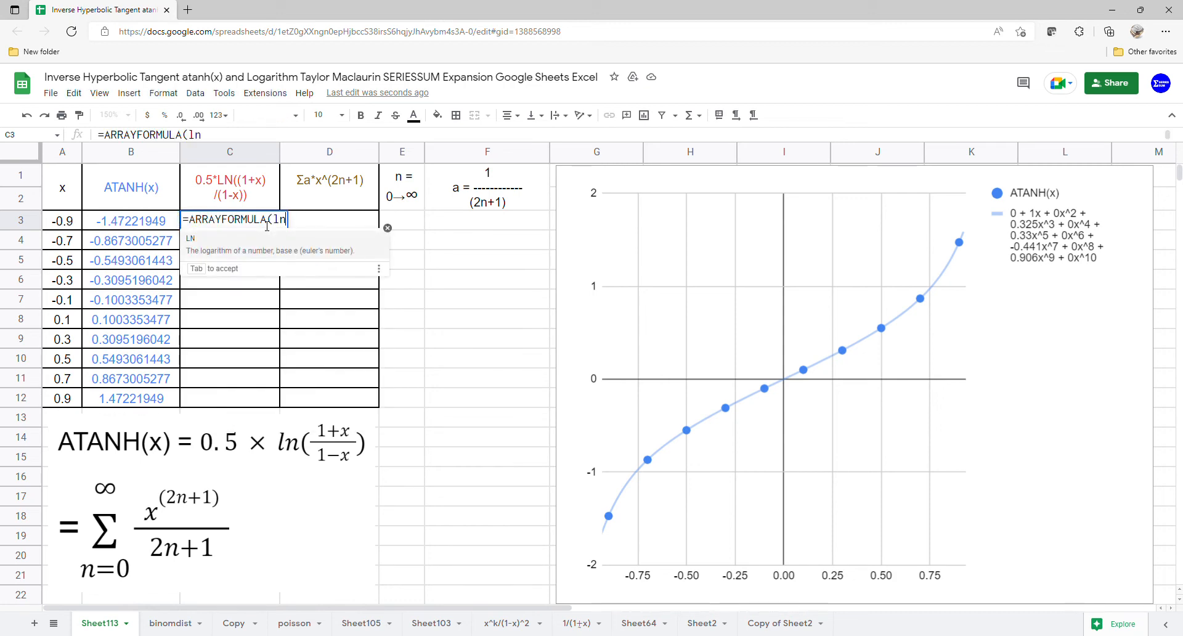
{"action": "key", "text": "Tab"}
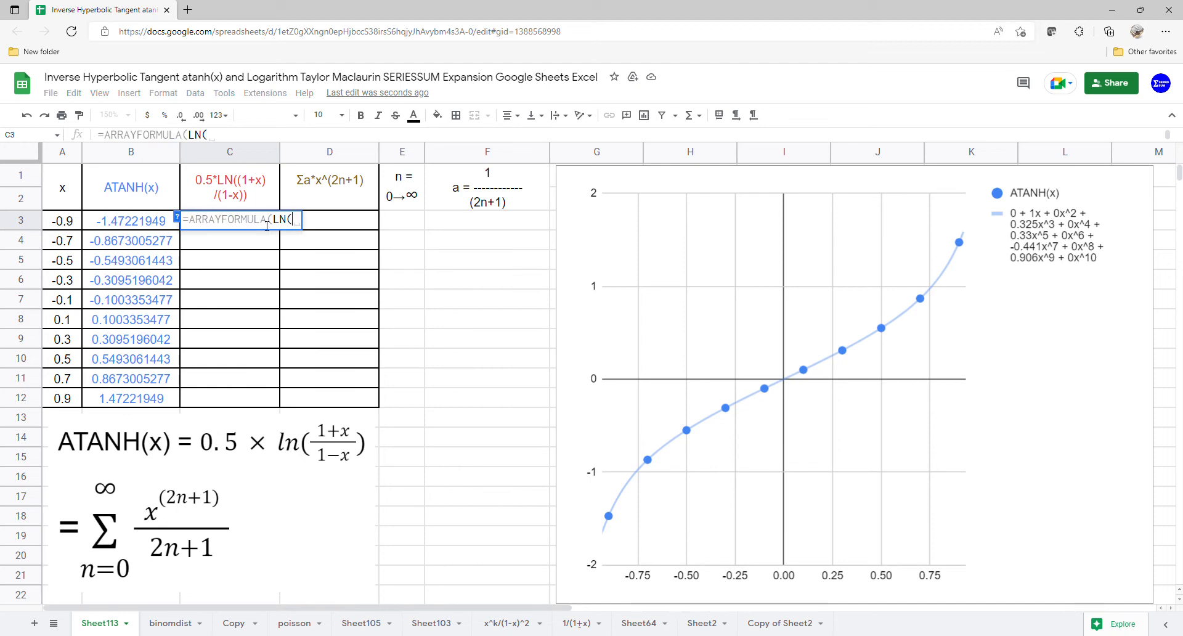
{"action": "type", "text": "(1"}
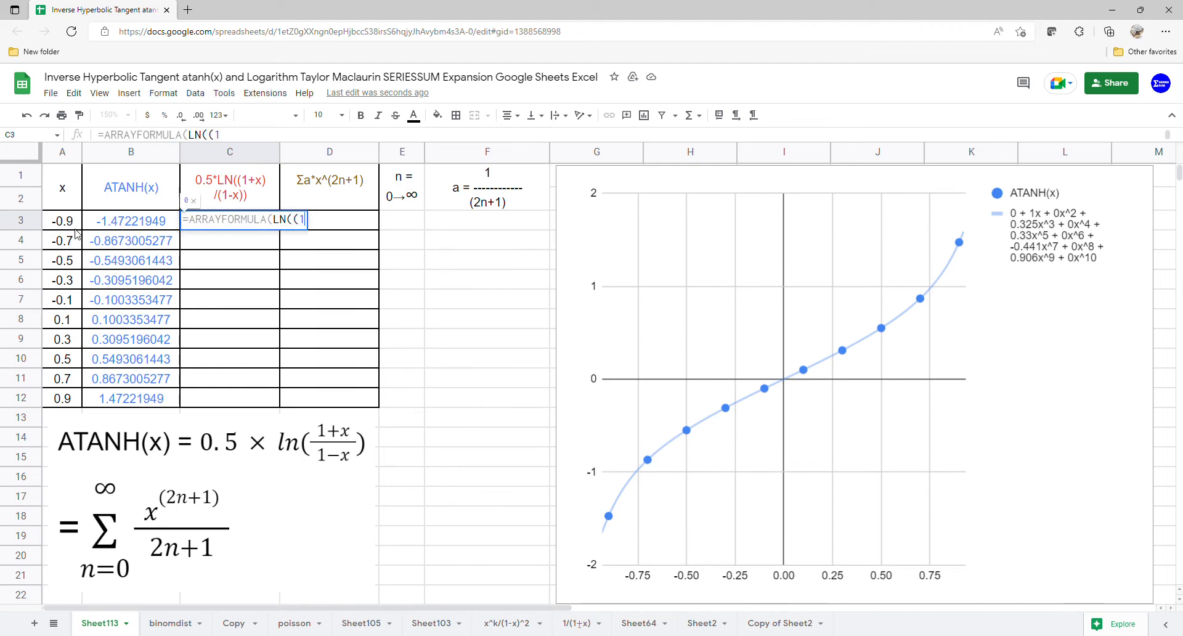
{"action": "type", "text": "+"}
{"action": "left_click_drag", "start_coordinate": [62, 228], "coordinate": [63, 392]}
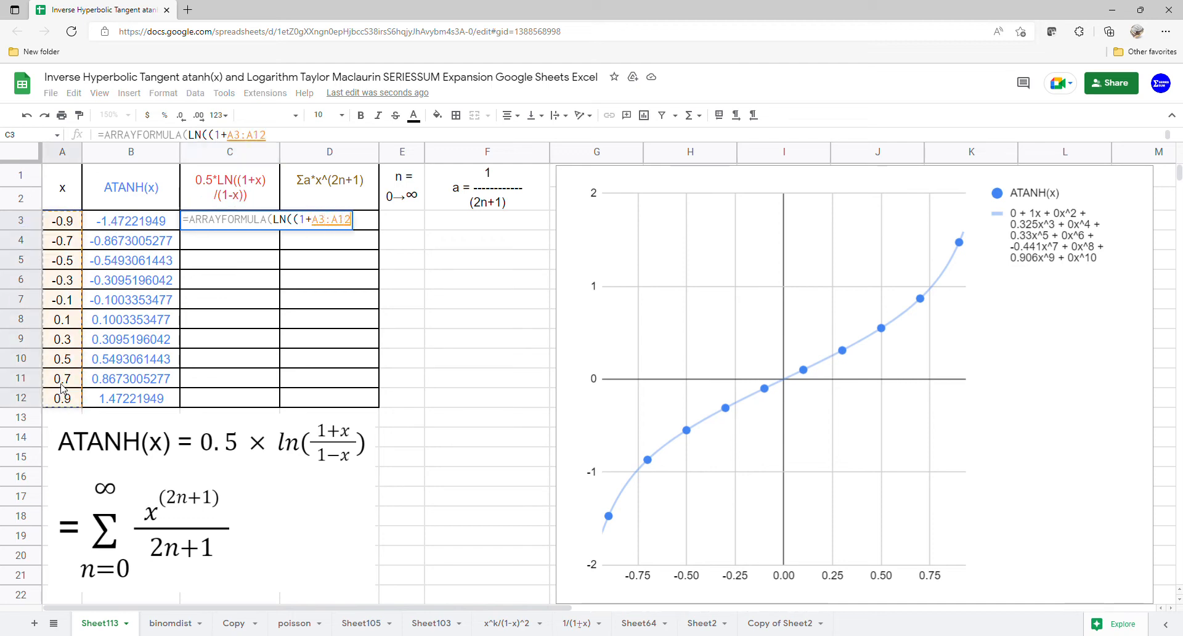
{"action": "type", "text": ")"}
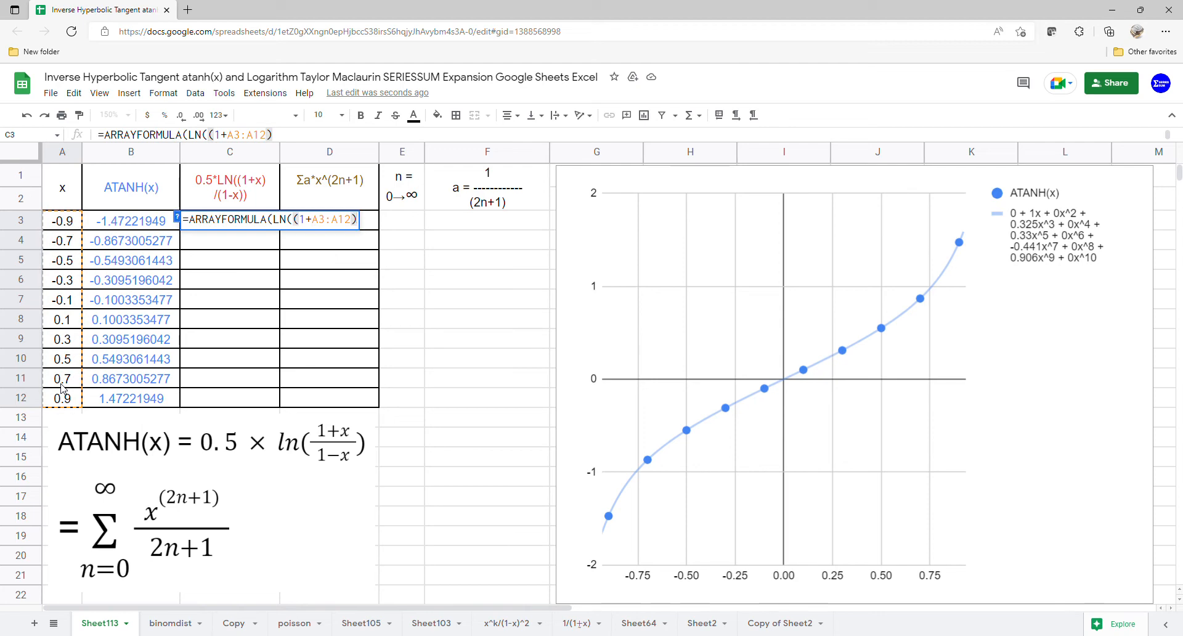
{"action": "key", "text": "Return"}
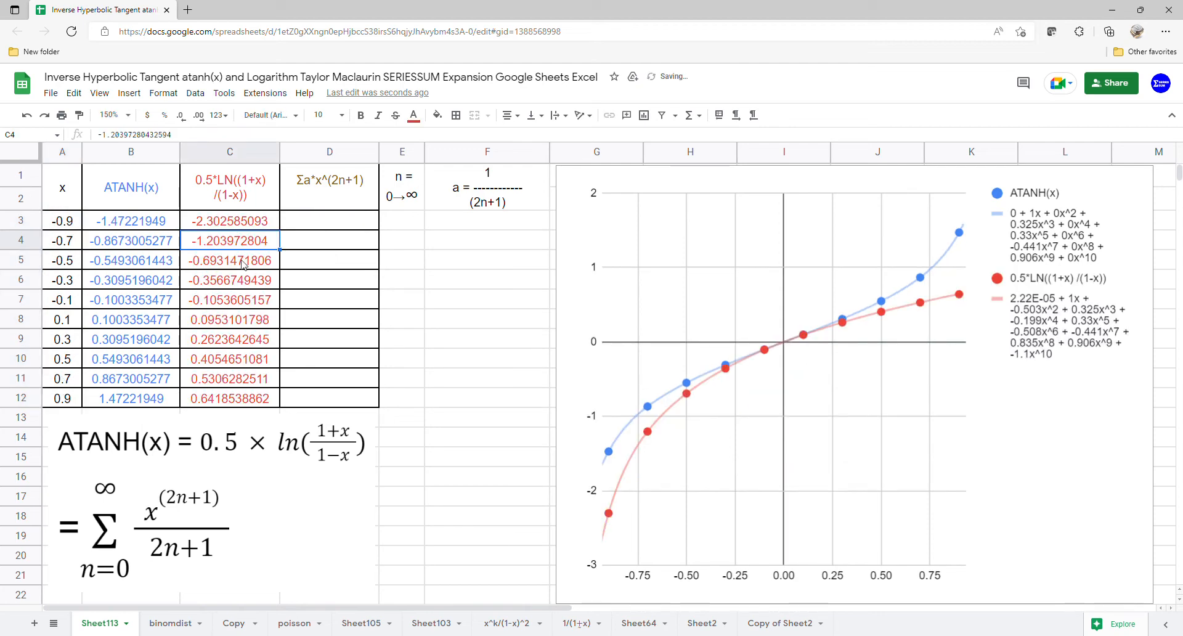
Extend the C3 formula so that the logarithm's argument is divided by (1-A3:A12)
{"action": "left_click", "coordinate": [243, 226]}
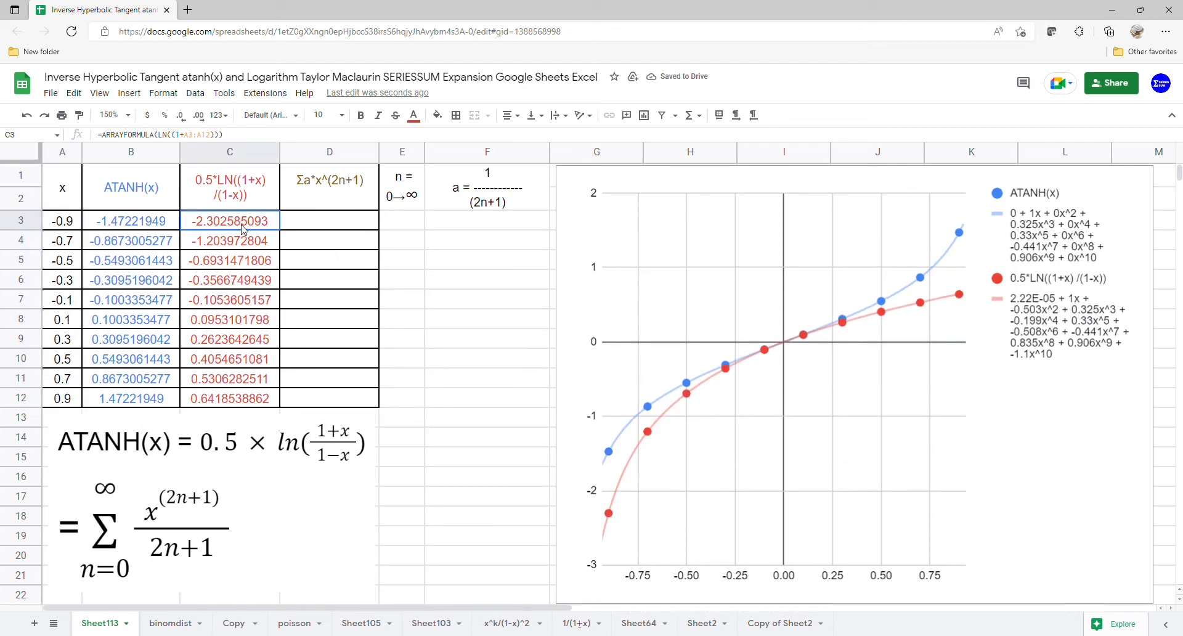
{"action": "left_click", "coordinate": [221, 135]}
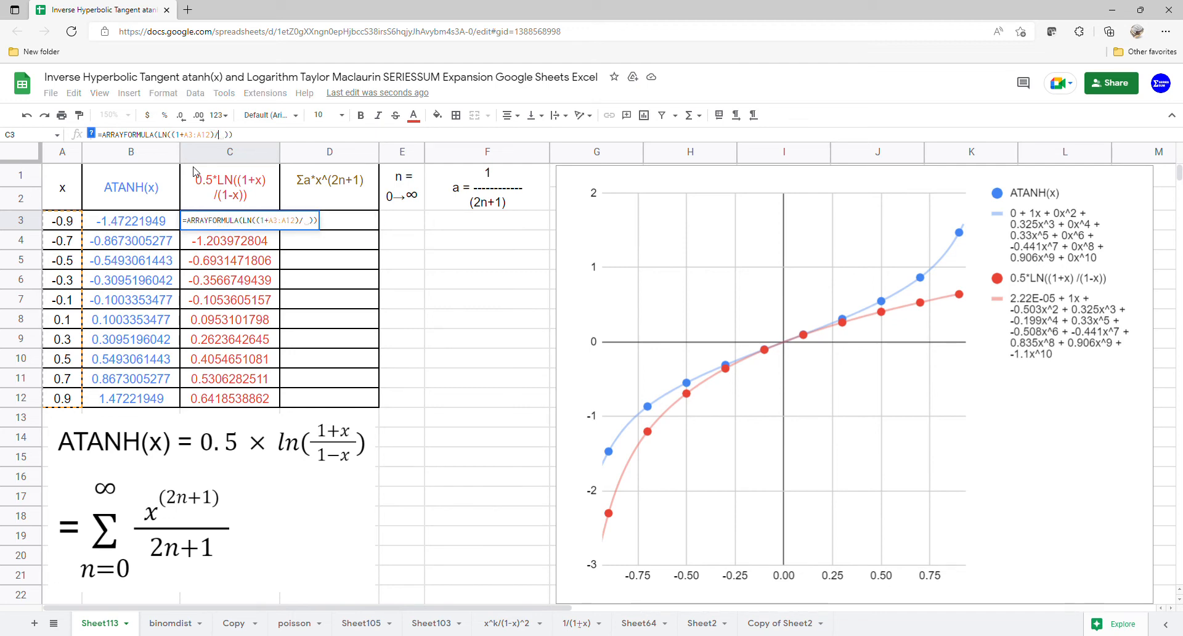
{"action": "type", "text": "(1-"}
{"action": "left_click_drag", "start_coordinate": [64, 224], "coordinate": [65, 402]}
{"action": "key", "text": "Return"}
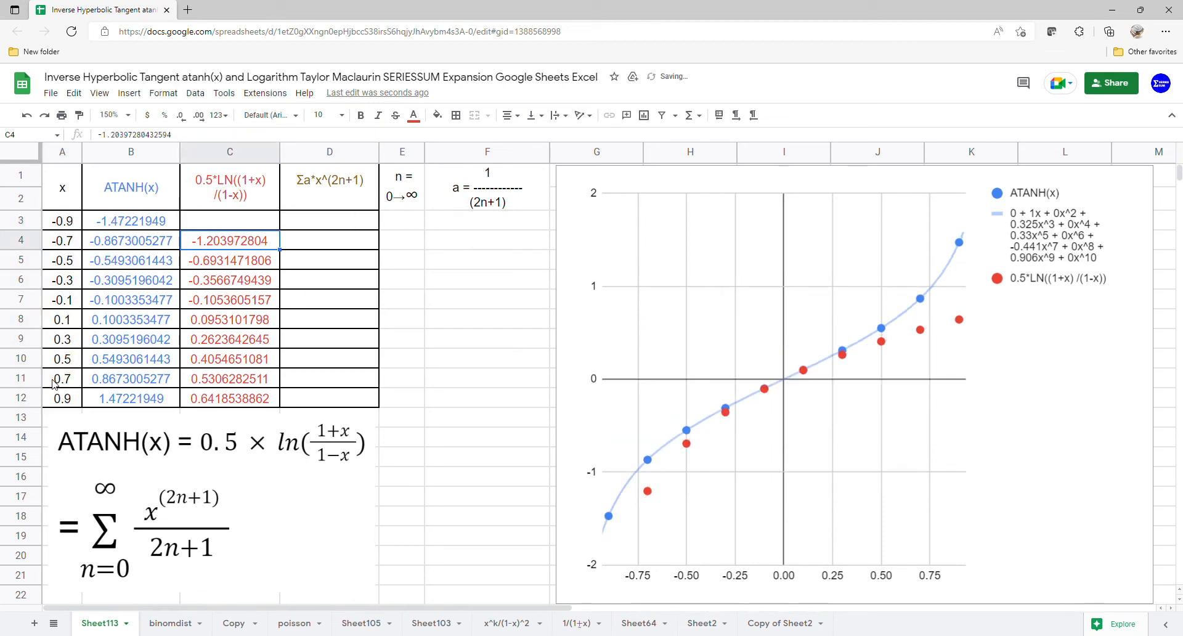
Multiply the logarithm in the C3 array formula by 0.5 and select B3:C12 to compare the two columns
{"action": "left_click", "coordinate": [254, 225]}
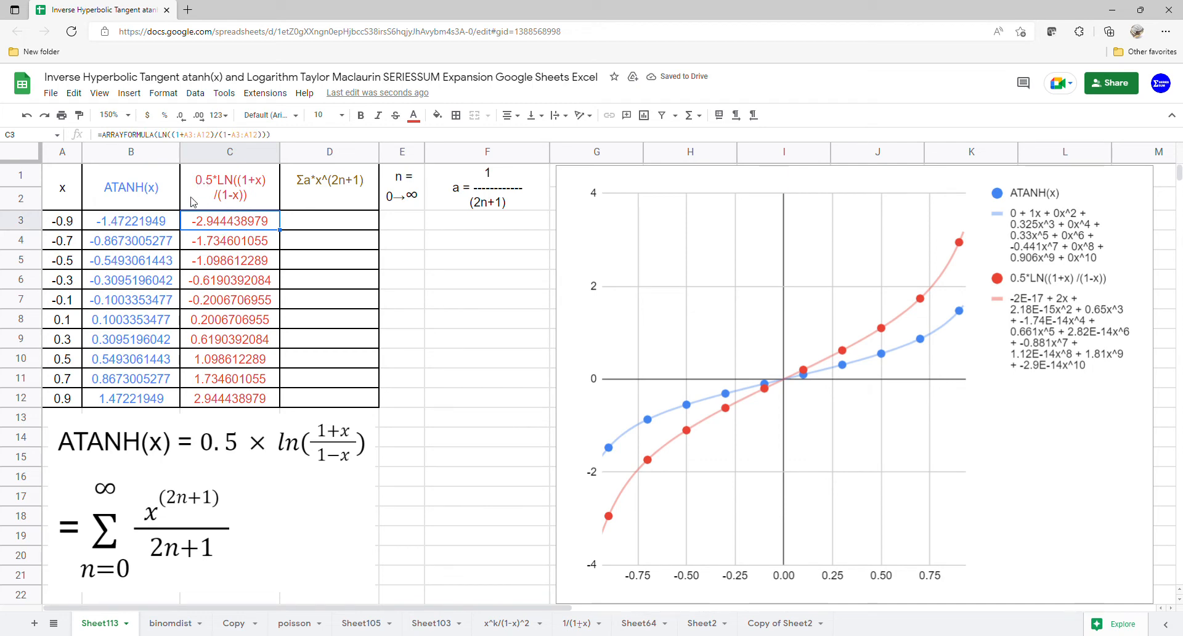
{"action": "left_click", "coordinate": [159, 143]}
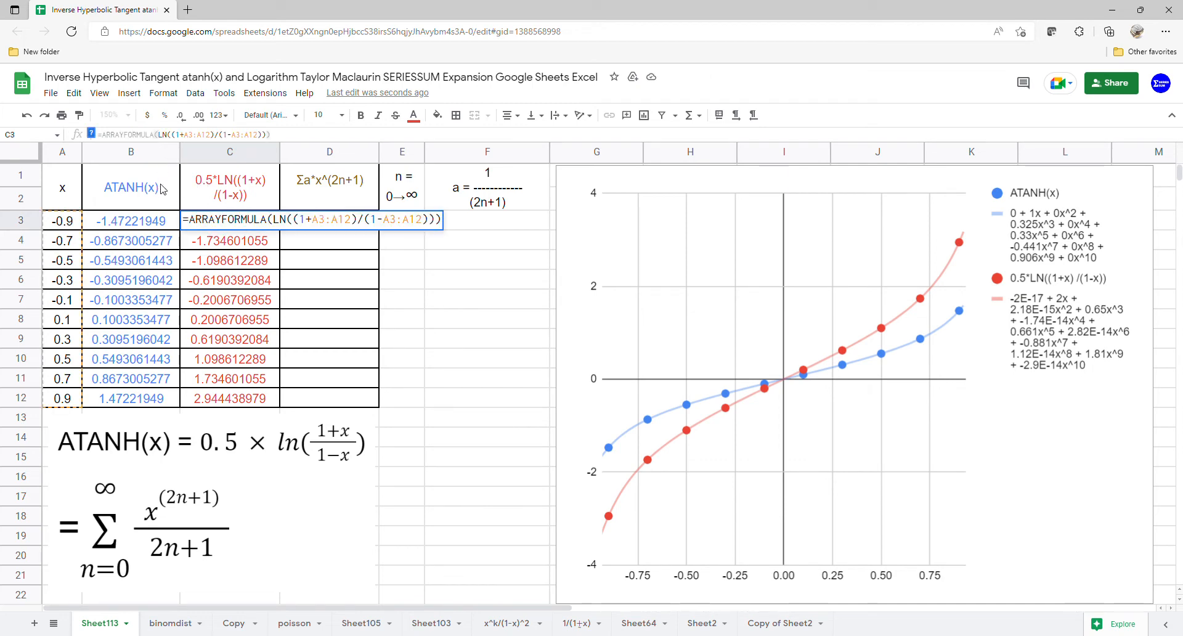
{"action": "type", "text": "0.5"}
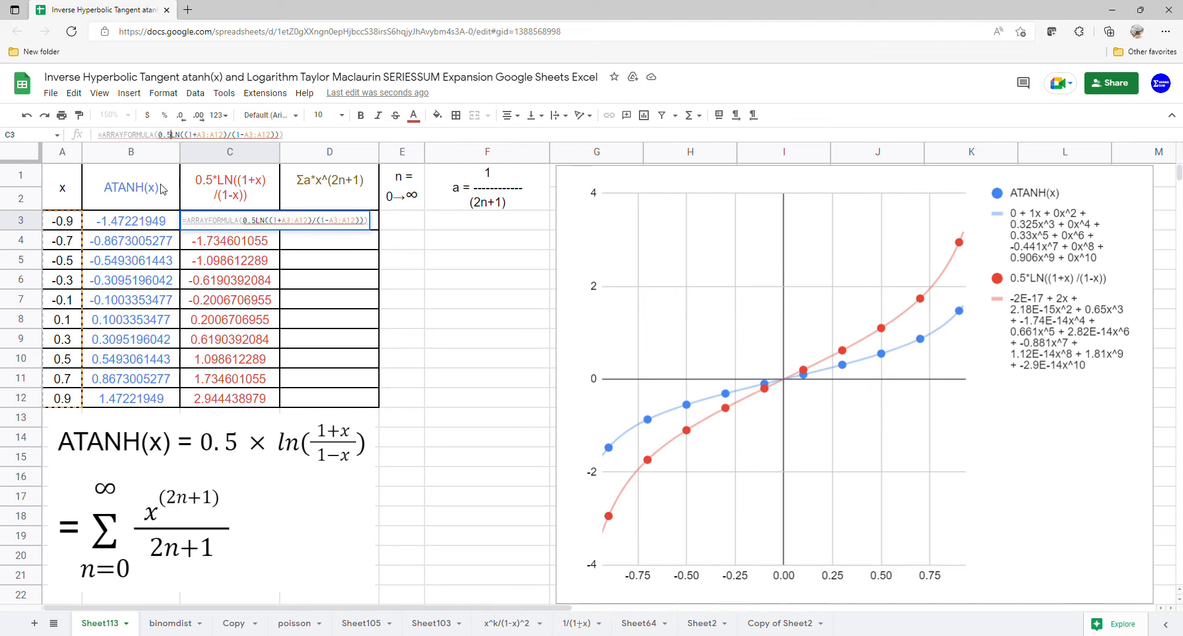
{"action": "type", "text": "*"}
{"action": "key", "text": "Return"}
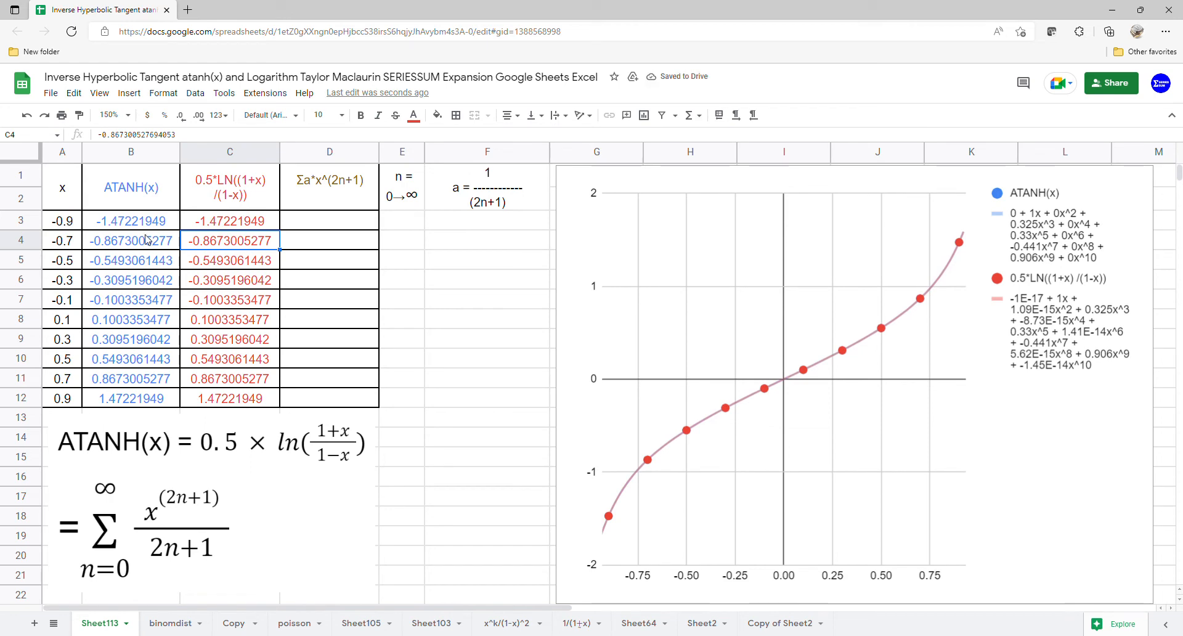
{"action": "left_click_drag", "start_coordinate": [151, 217], "coordinate": [240, 406]}
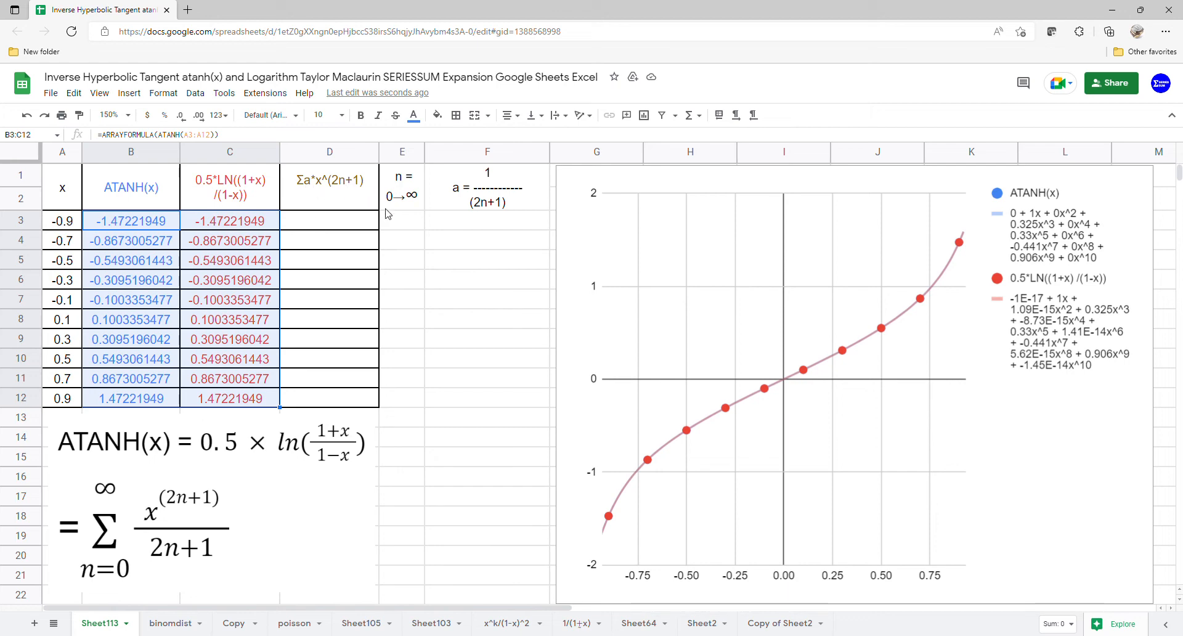
Enter 0 in E3 as the starting value of the n series
{"action": "left_click", "coordinate": [408, 229]}
{"action": "type", "text": "0"}
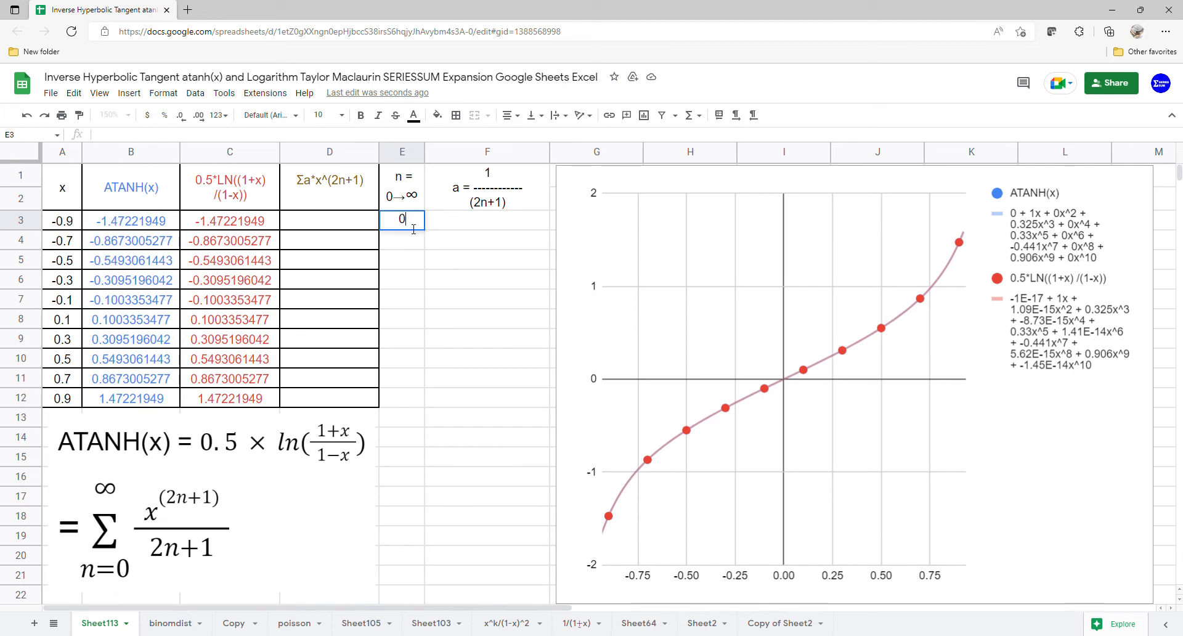
{"action": "key", "text": "Return"}
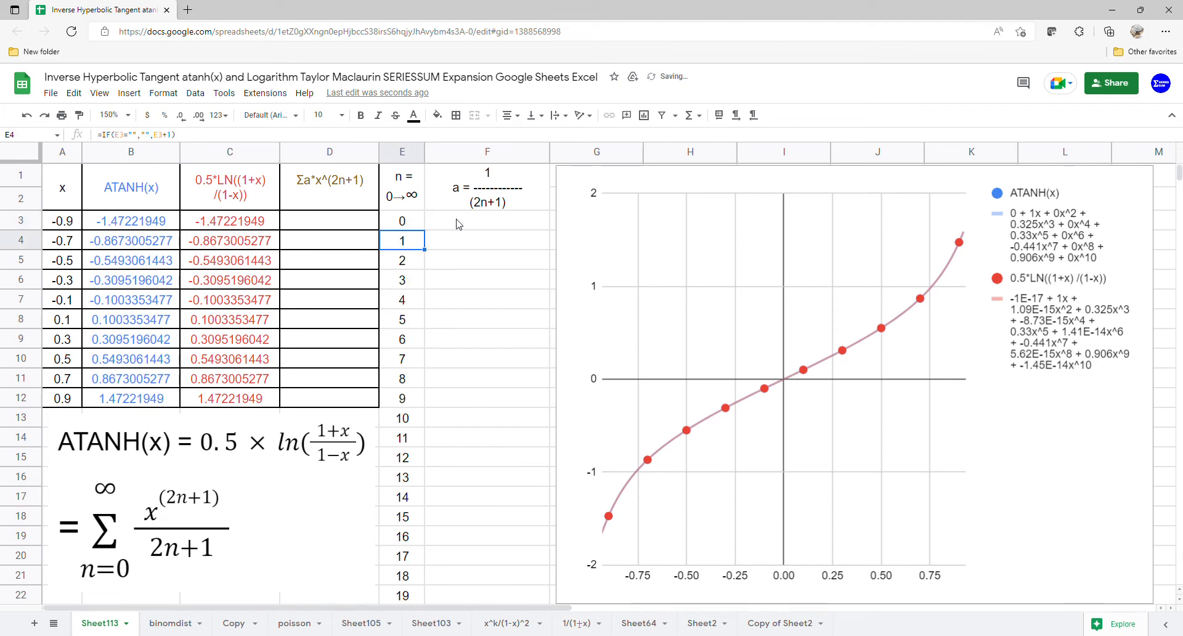
Fill the coefficient column from F3 with the array formula =ARRAYFORMULA(1/(2*E3:E22+1))
{"action": "left_click", "coordinate": [458, 224]}
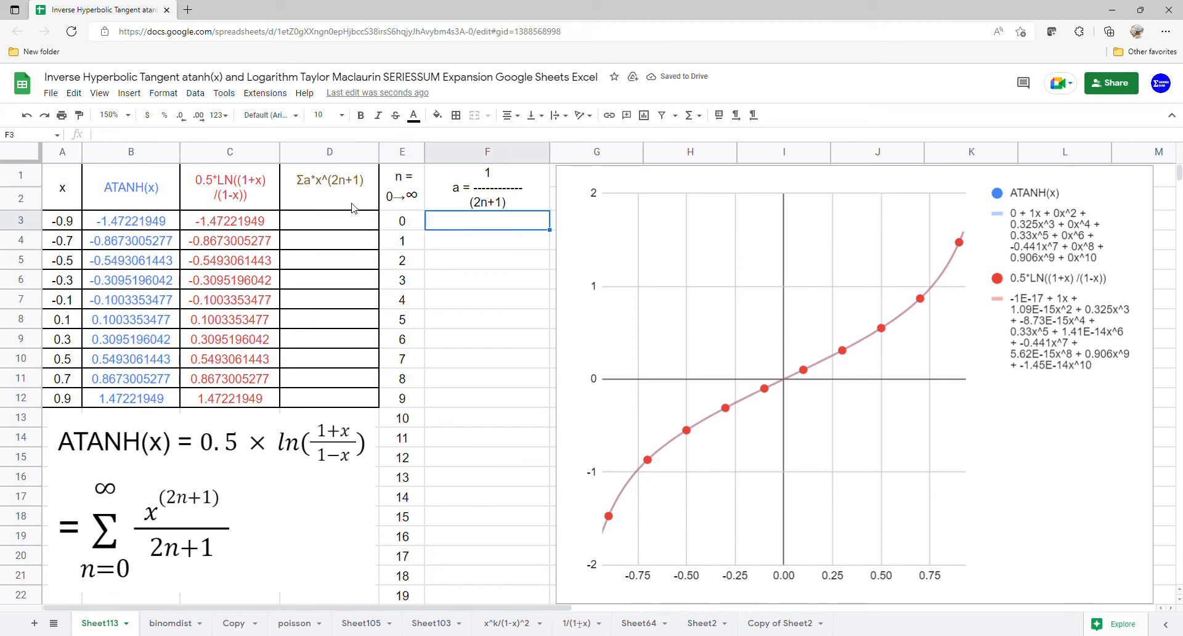
{"action": "type", "text": "=arr"}
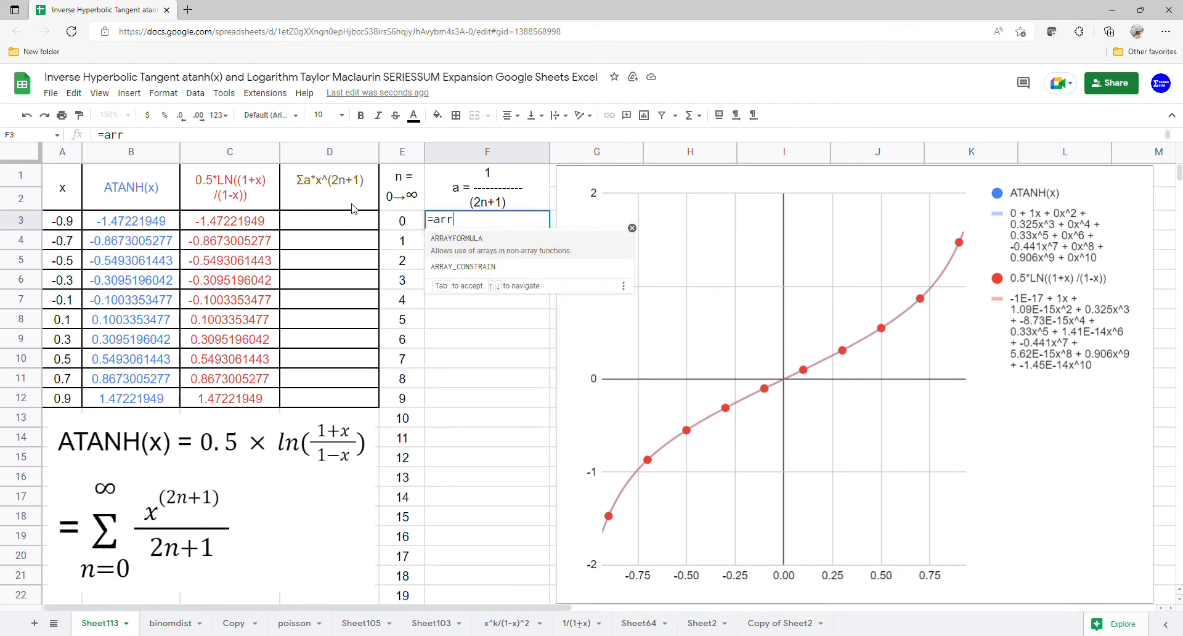
{"action": "key", "text": "Tab"}
{"action": "type", "text": "1"}
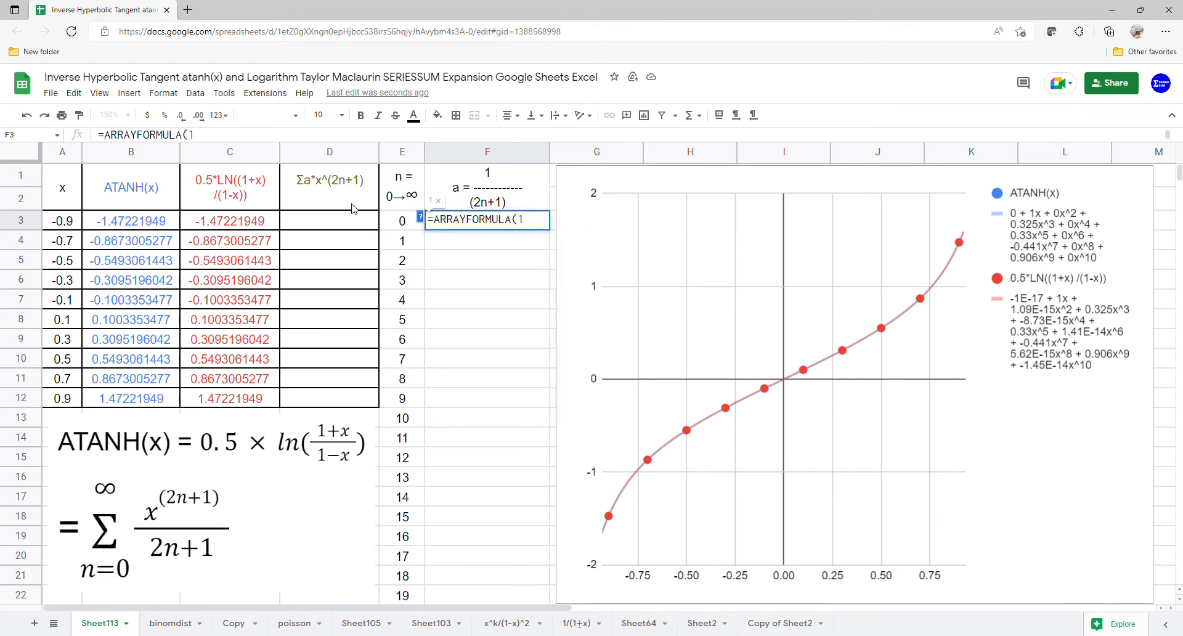
{"action": "type", "text": "/"}
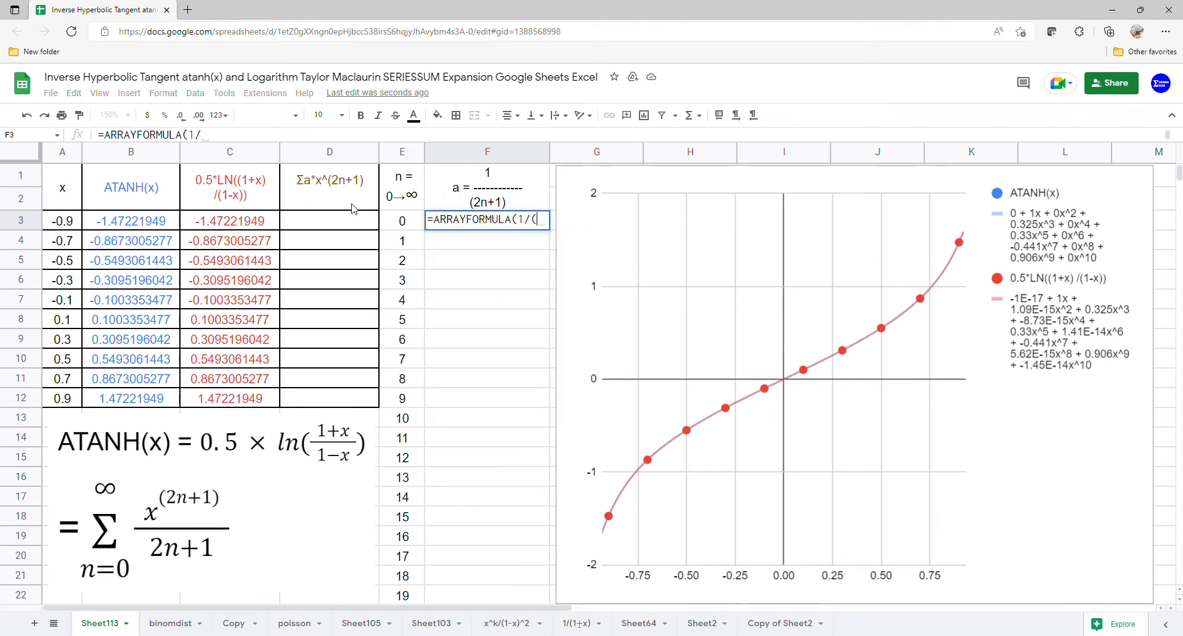
{"action": "type", "text": "(2*"}
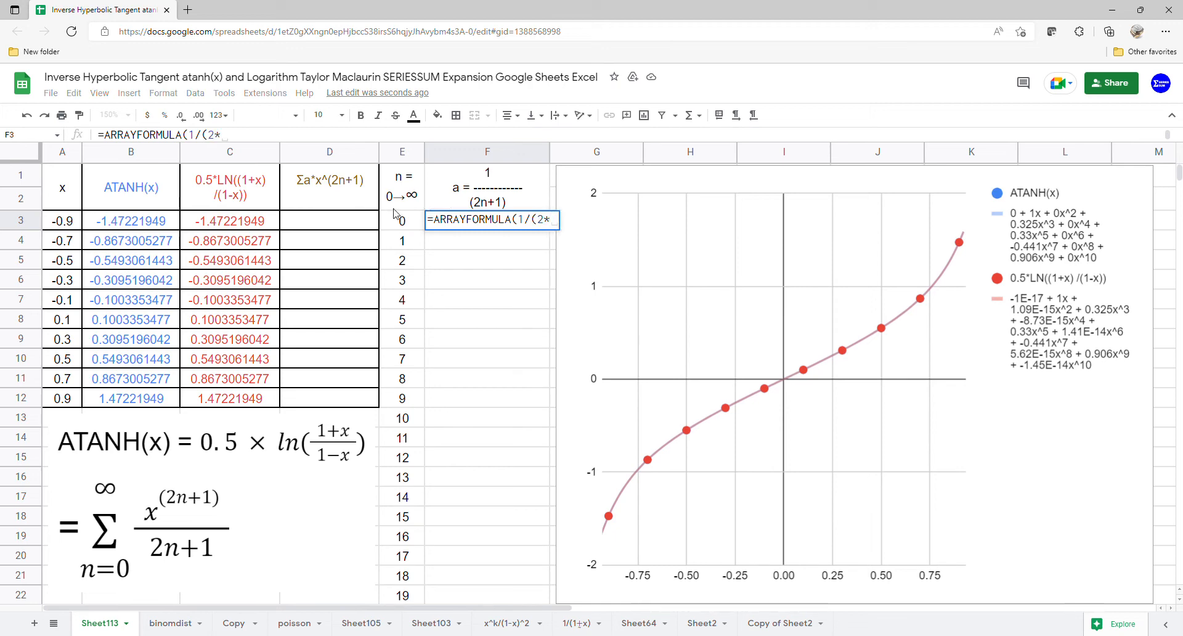
{"action": "left_click_drag", "start_coordinate": [402, 221], "coordinate": [401, 595]}
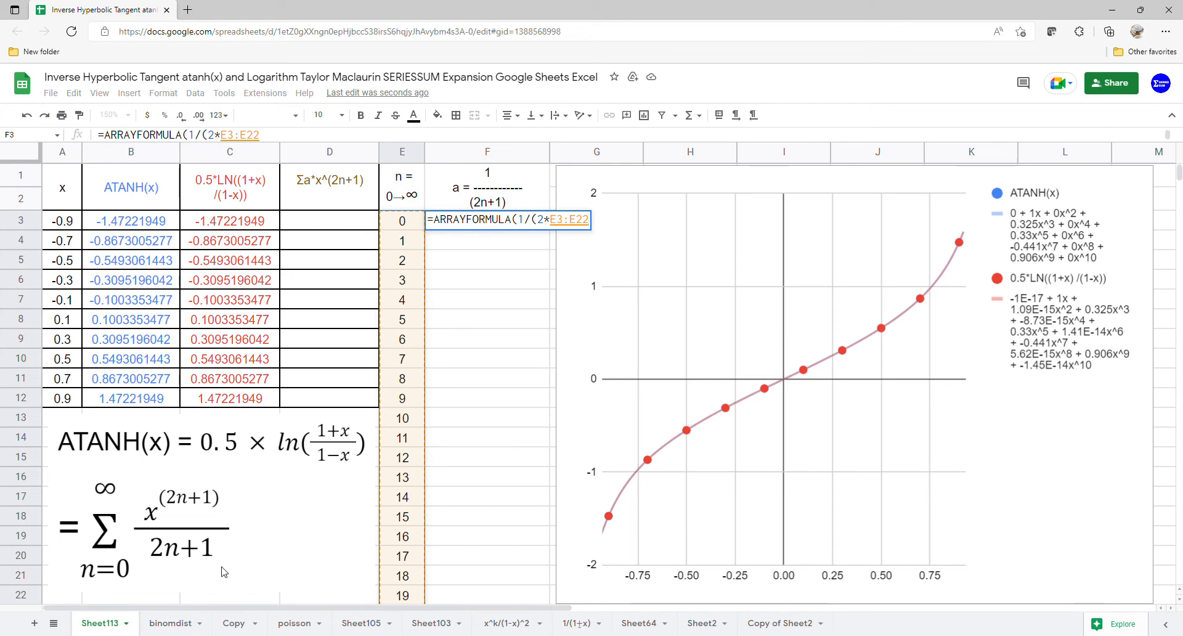
{"action": "type", "text": "+1"}
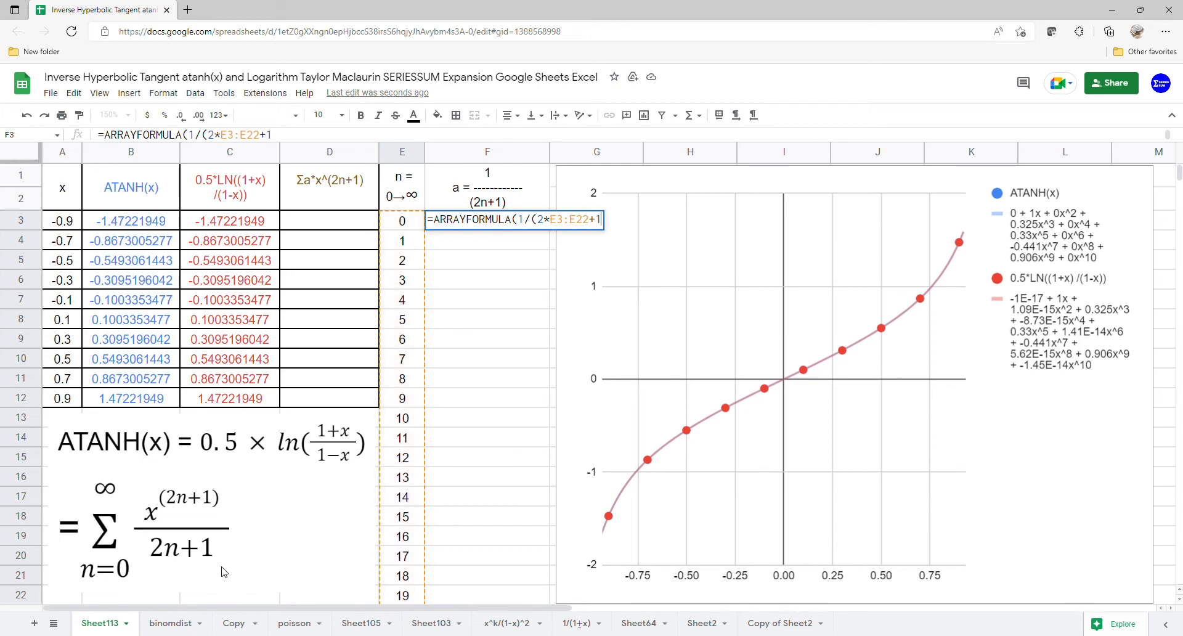
{"action": "type", "text": ")"}
{"action": "key", "text": "Return"}
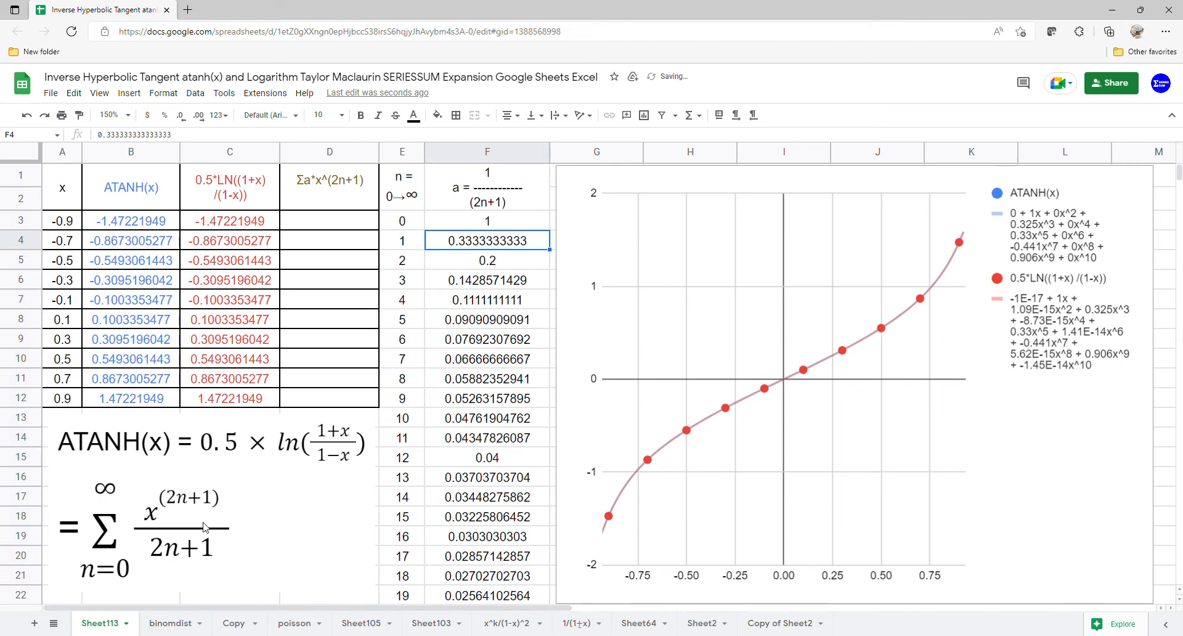
Fill the series column from D3 with =ARRAYFORMULA(SERIESSUM(A3:A12,1,2,F3:F22)) and select B3:D12 to compare the three columns
{"action": "left_click", "coordinate": [334, 228]}
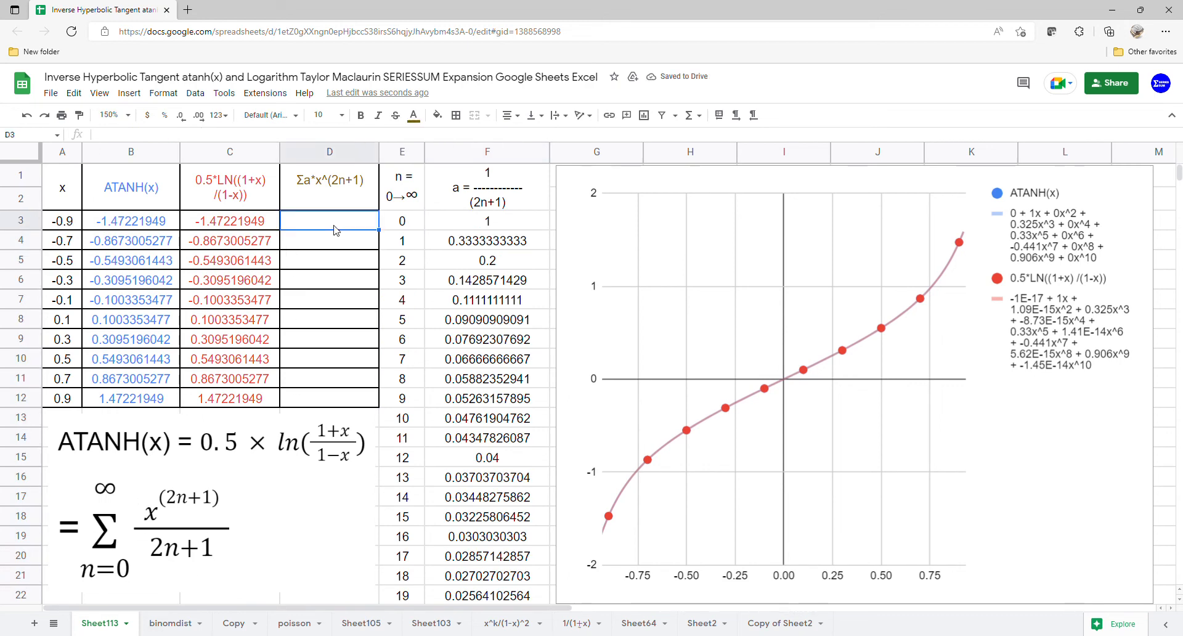
{"action": "type", "text": "=aRRAYFORMULA(SERIESSUM("}
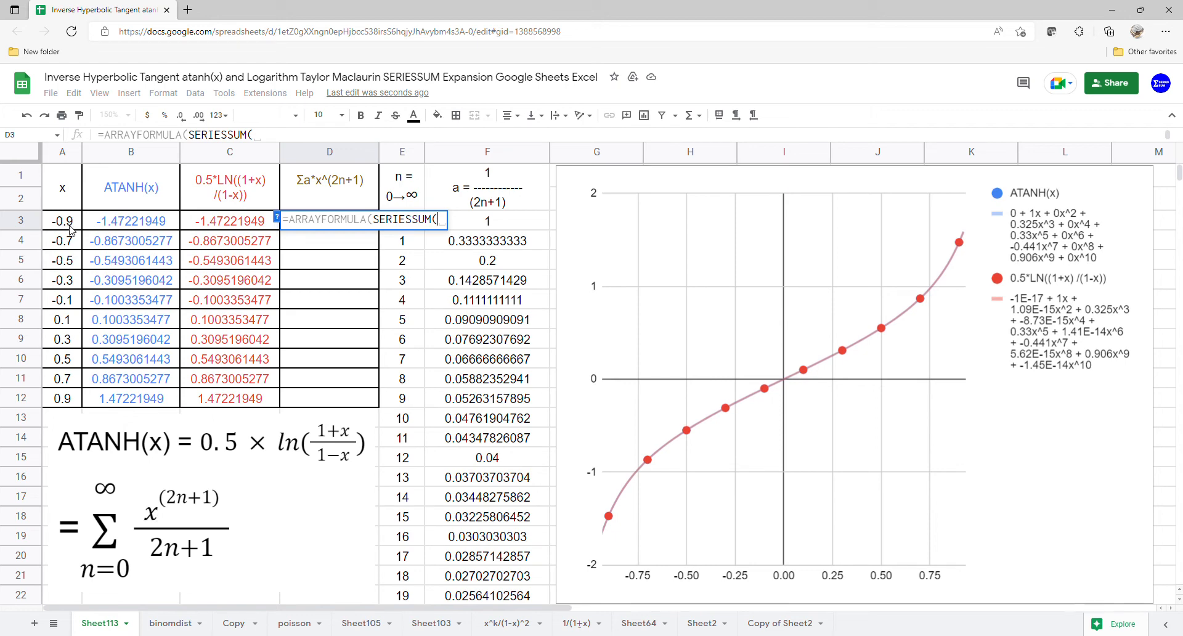
{"action": "left_click_drag", "start_coordinate": [72, 228], "coordinate": [72, 401]}
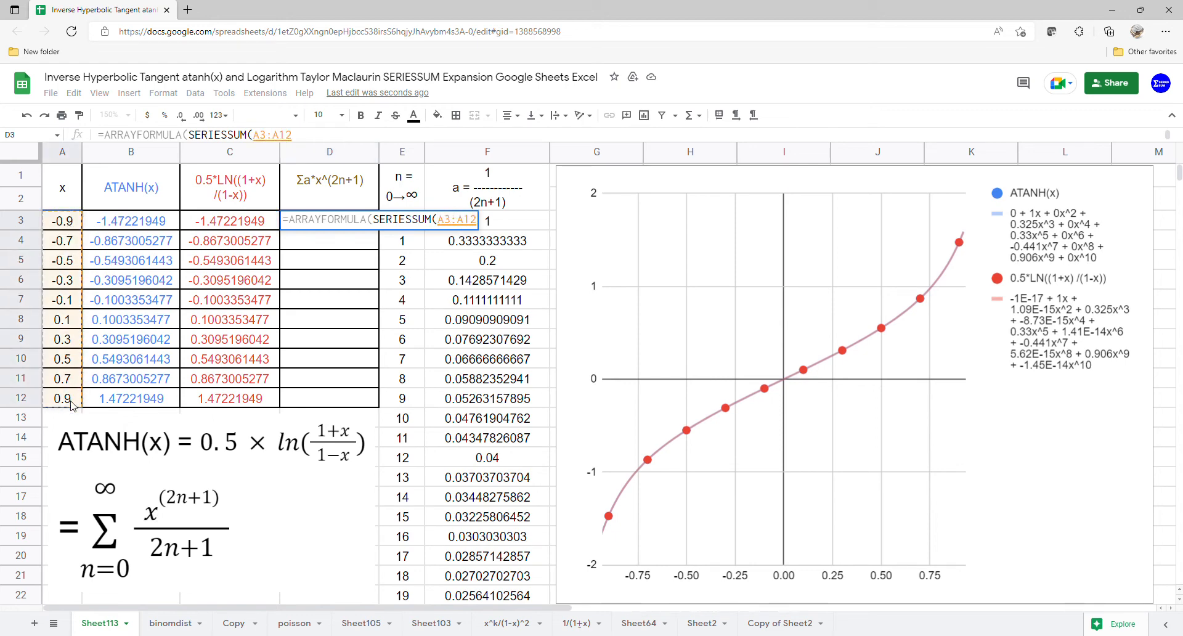
{"action": "type", "text": ","}
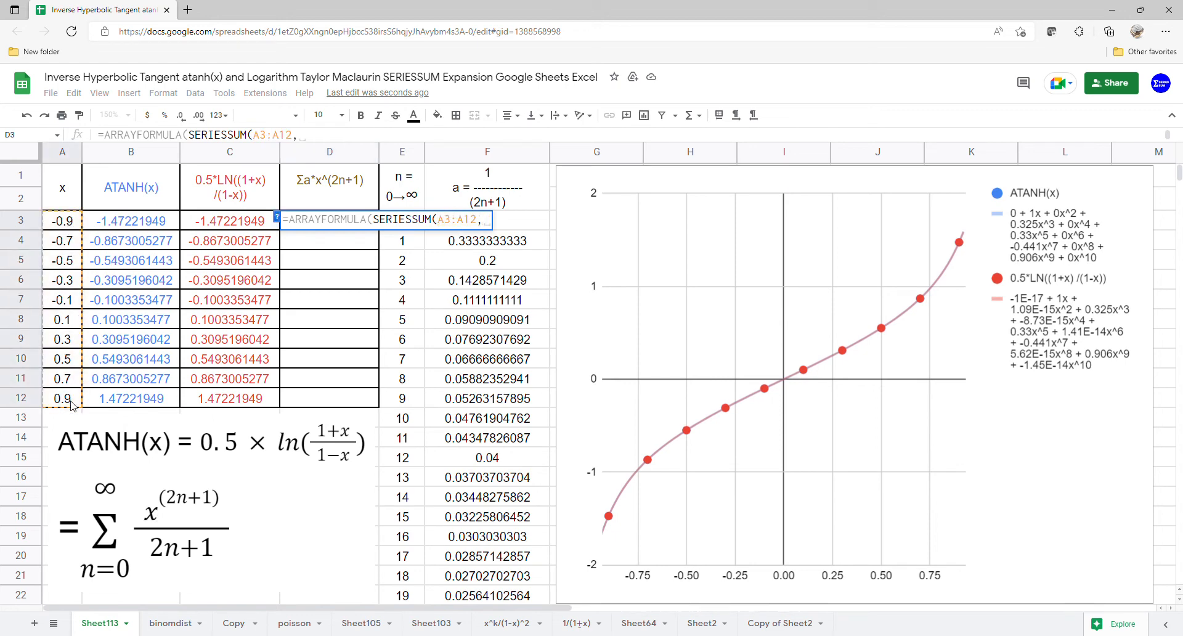
{"action": "type", "text": "1"}
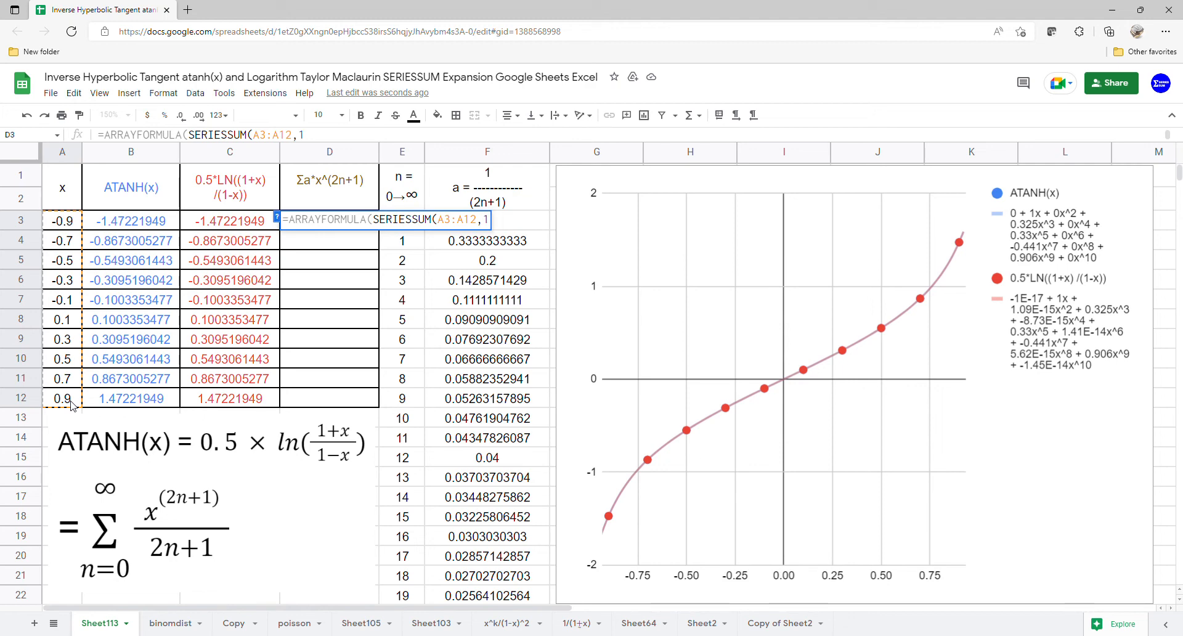
{"action": "type", "text": ",2,"}
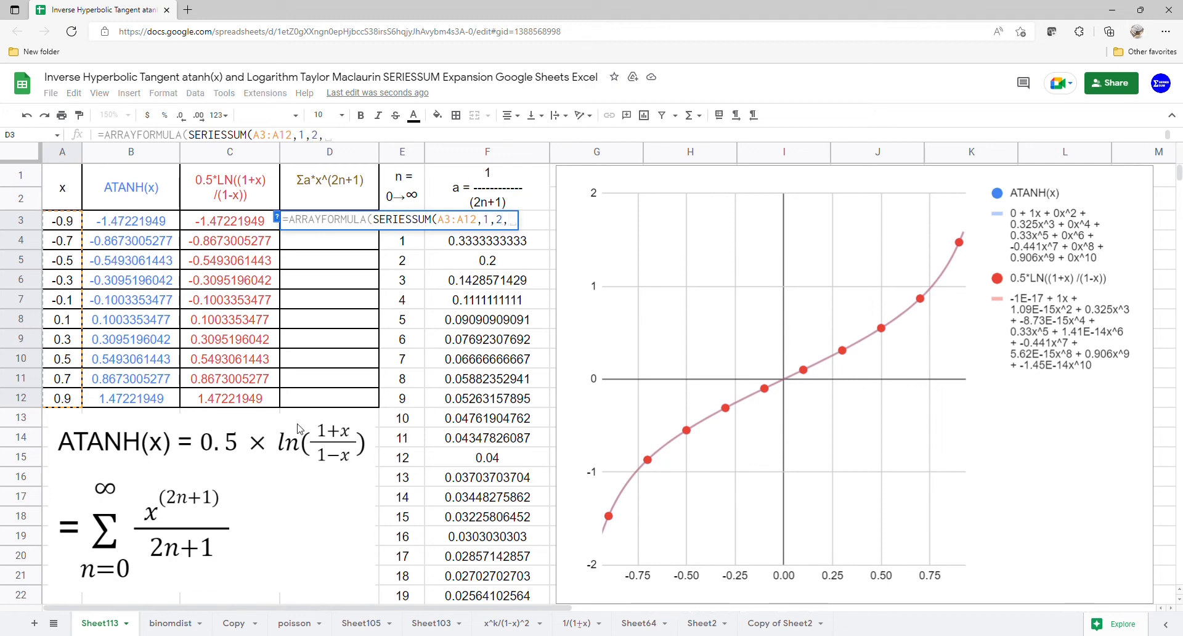
{"action": "left_click_drag", "start_coordinate": [533, 221], "coordinate": [501, 592]}
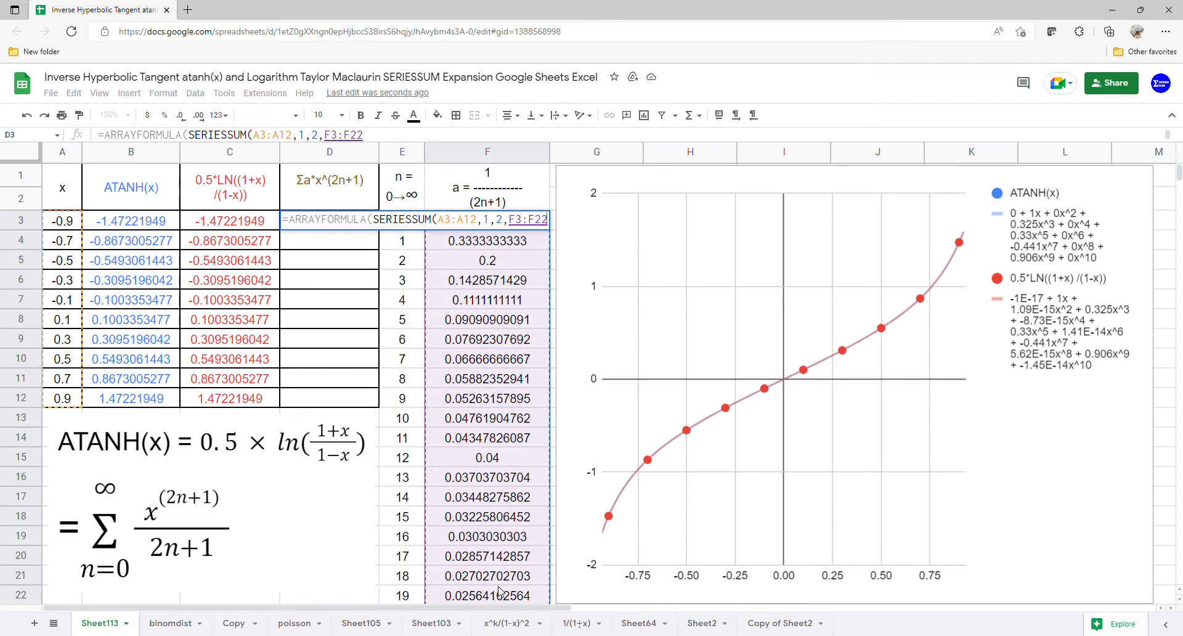
{"action": "key", "text": "Return"}
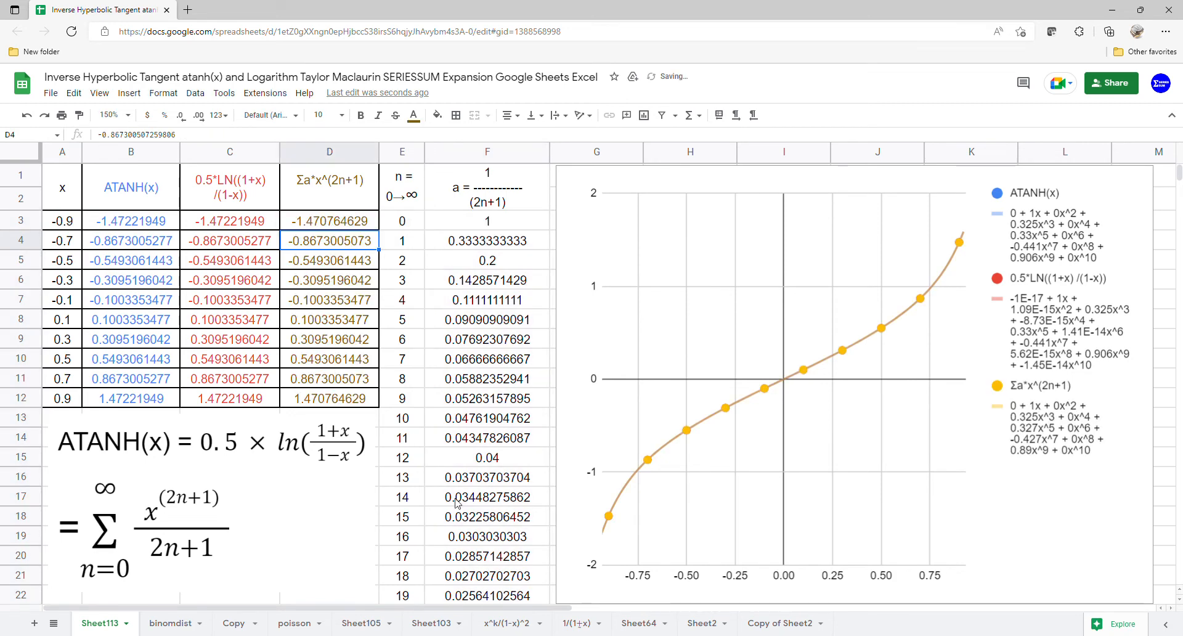
{"action": "left_click", "coordinate": [233, 404]}
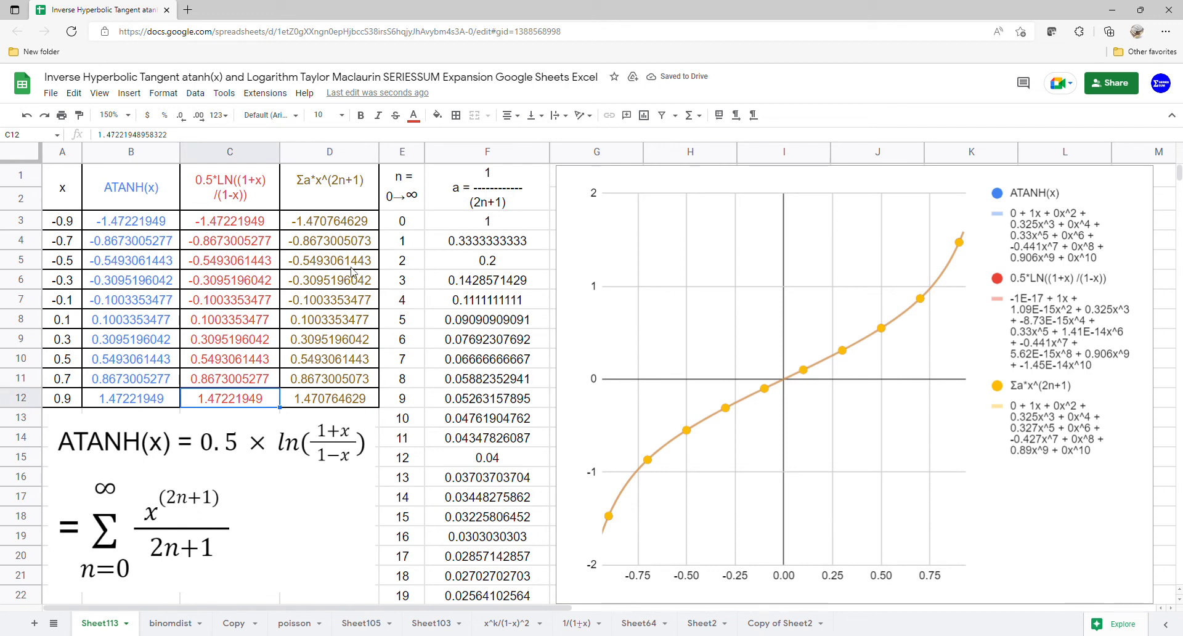
{"action": "left_click_drag", "start_coordinate": [343, 230], "coordinate": [175, 412]}
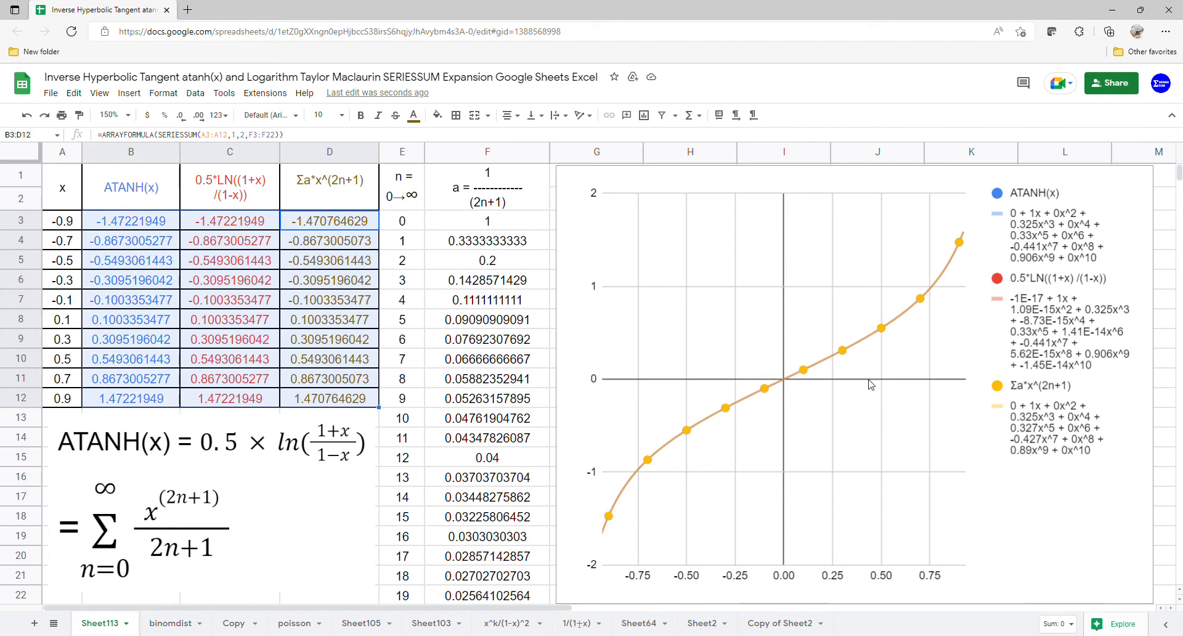